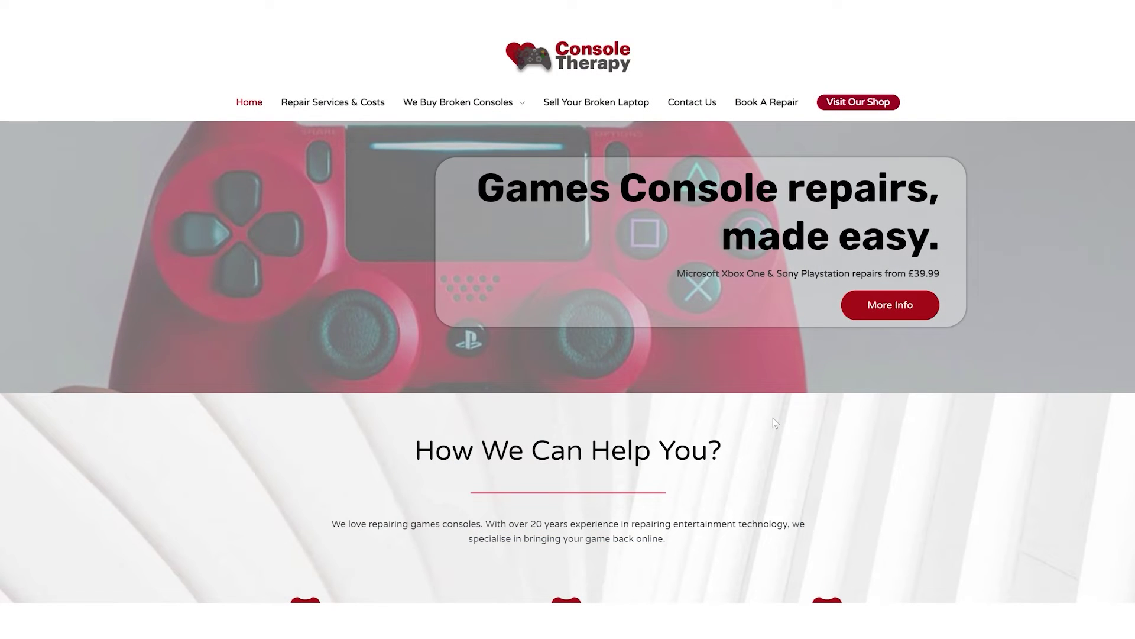
pyautogui.scroll(-3, 774, 423)
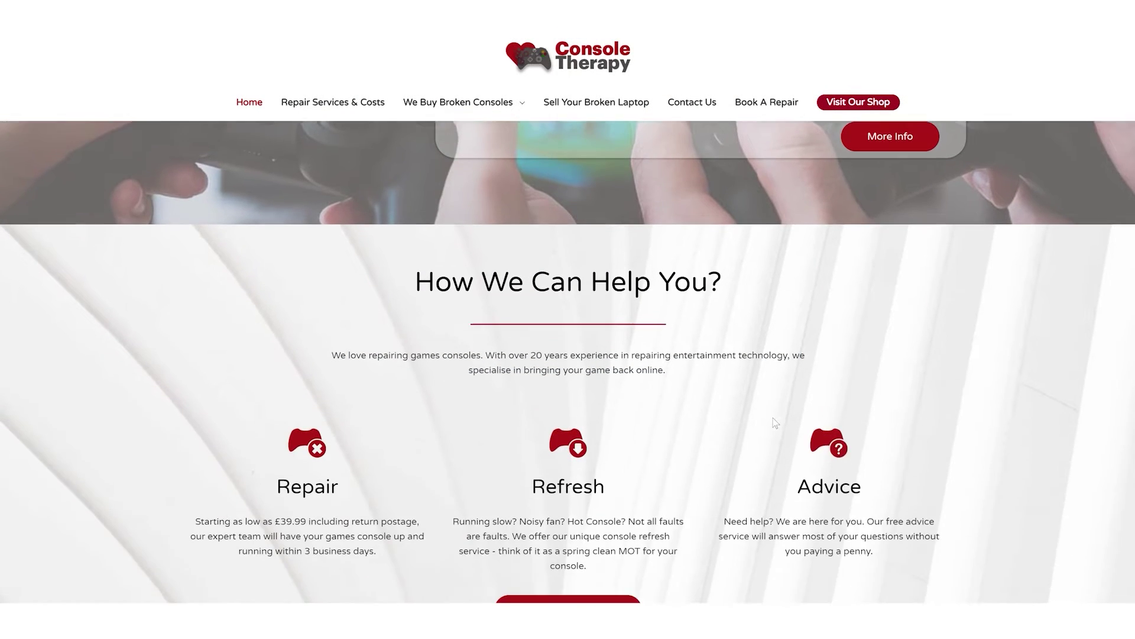
pyautogui.scroll(-1, 773, 423)
pyautogui.scroll(-2, 774, 423)
pyautogui.scroll(-1, 774, 423)
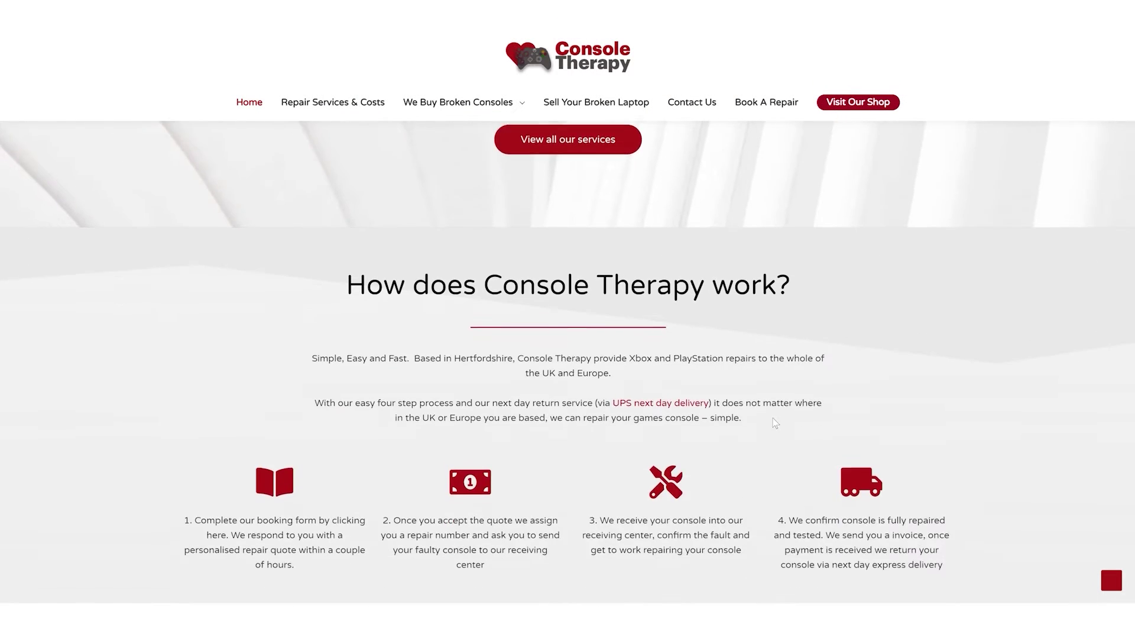
pyautogui.scroll(-2, 775, 424)
pyautogui.scroll(2, 774, 423)
pyautogui.scroll(1, 773, 423)
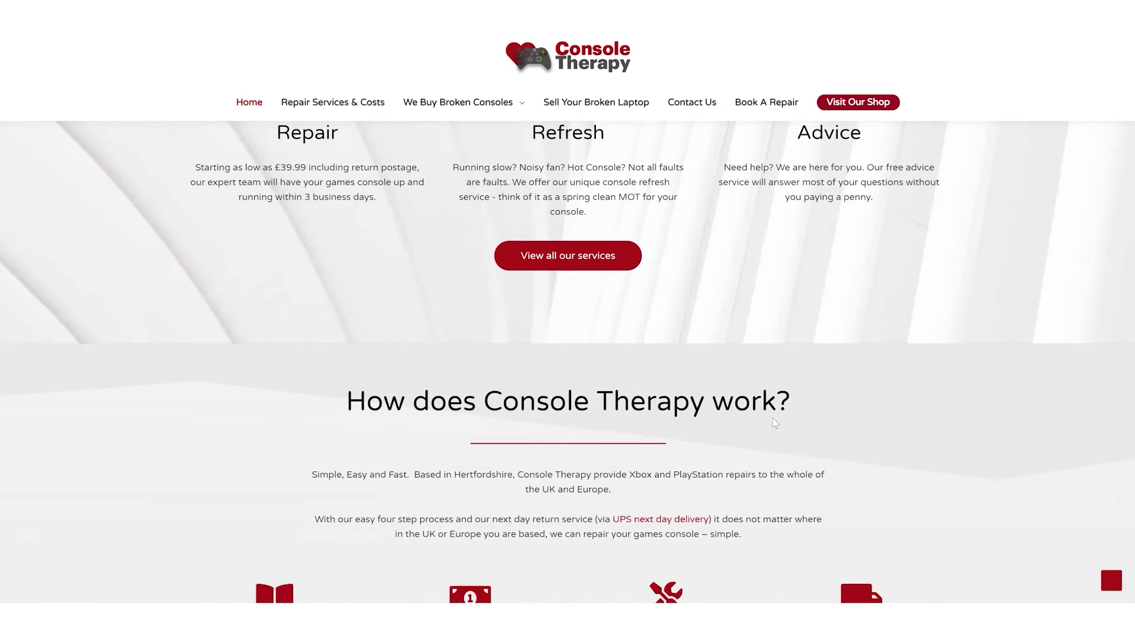
pyautogui.scroll(2, 774, 423)
pyautogui.scroll(2, 774, 423)
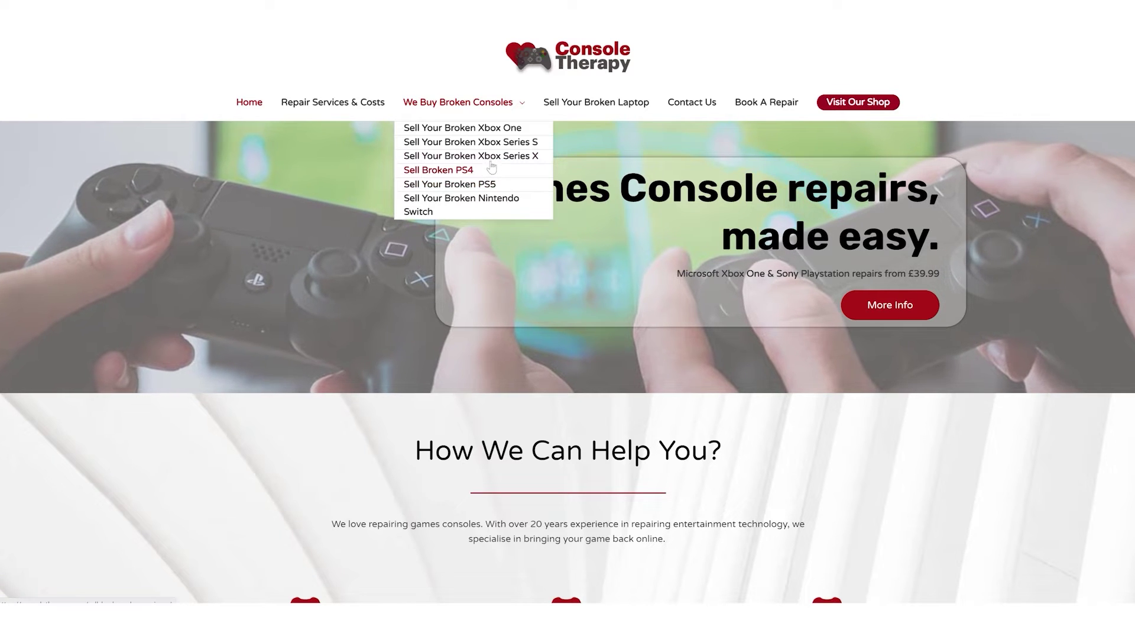
# Step: Go to the Sell Your Broken PS5 page on the Console Therapy site
pyautogui.click(487, 185)
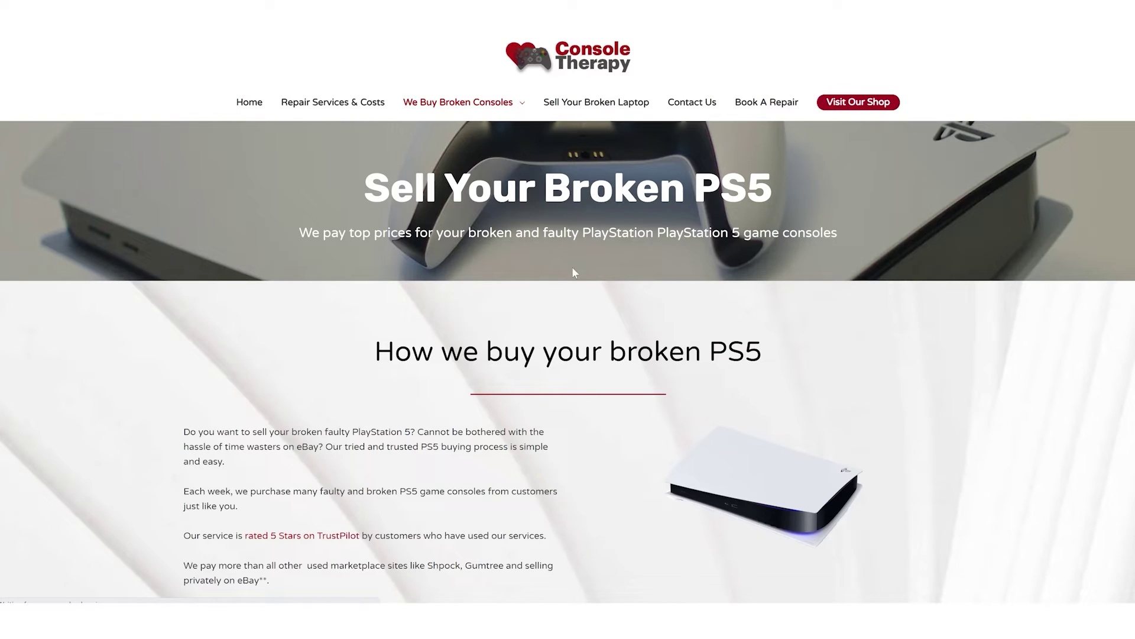
pyautogui.scroll(-3, 534, 414)
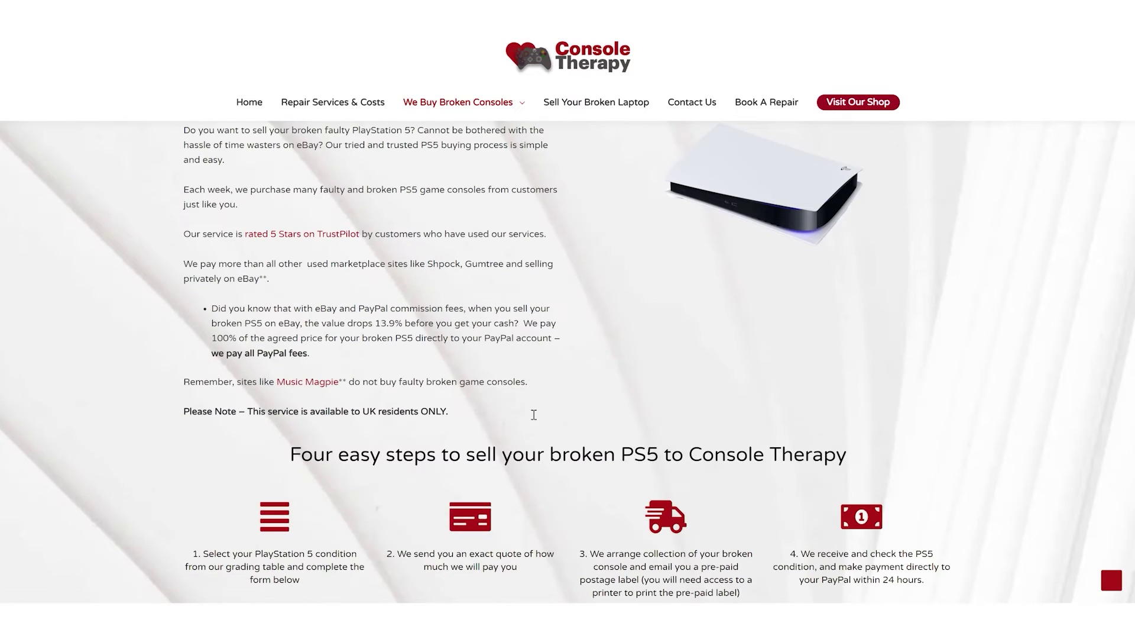
pyautogui.scroll(3, 533, 414)
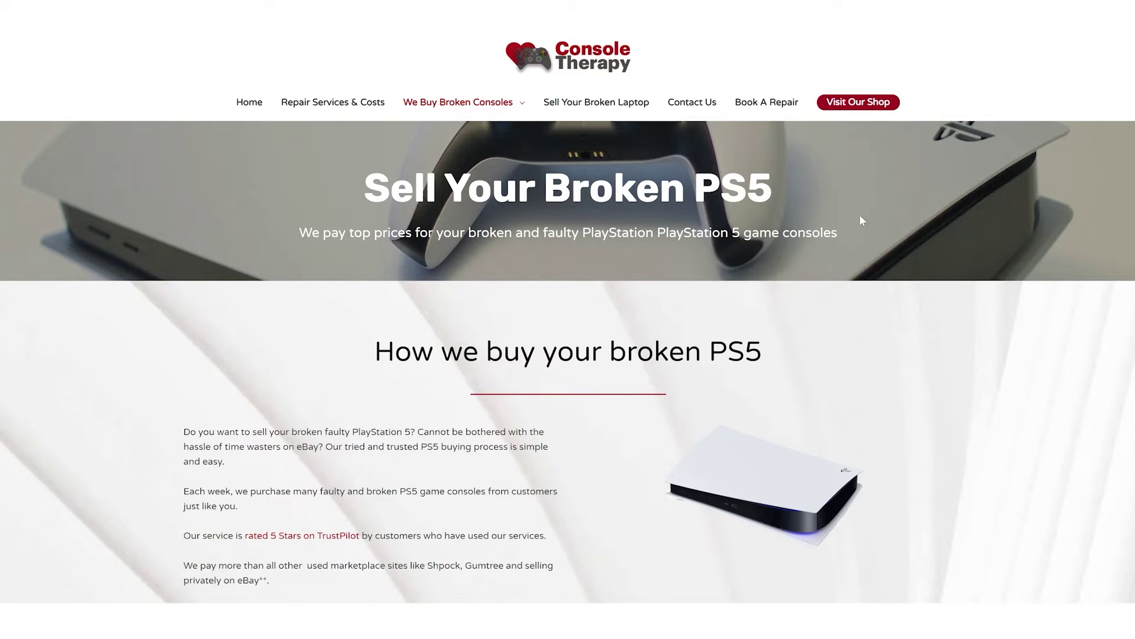
# Step: Enter the Games Console Spare Parts Store to reach the PS5 and Xbox Series X parts
pyautogui.click(866, 109)
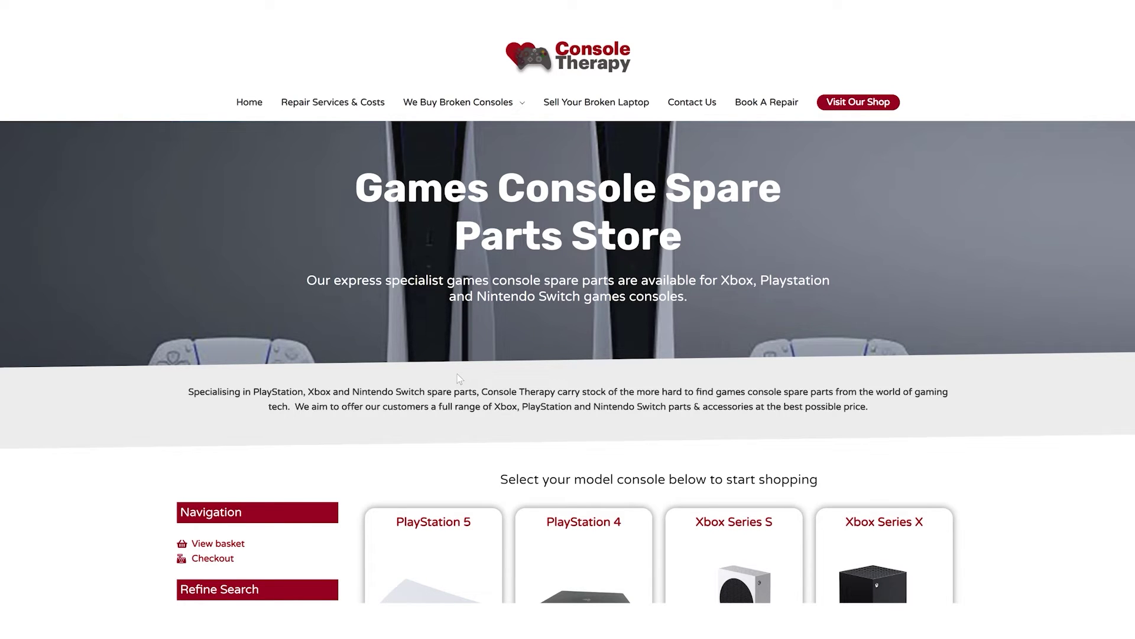
pyautogui.scroll(-3, 468, 357)
pyautogui.scroll(-3, 471, 361)
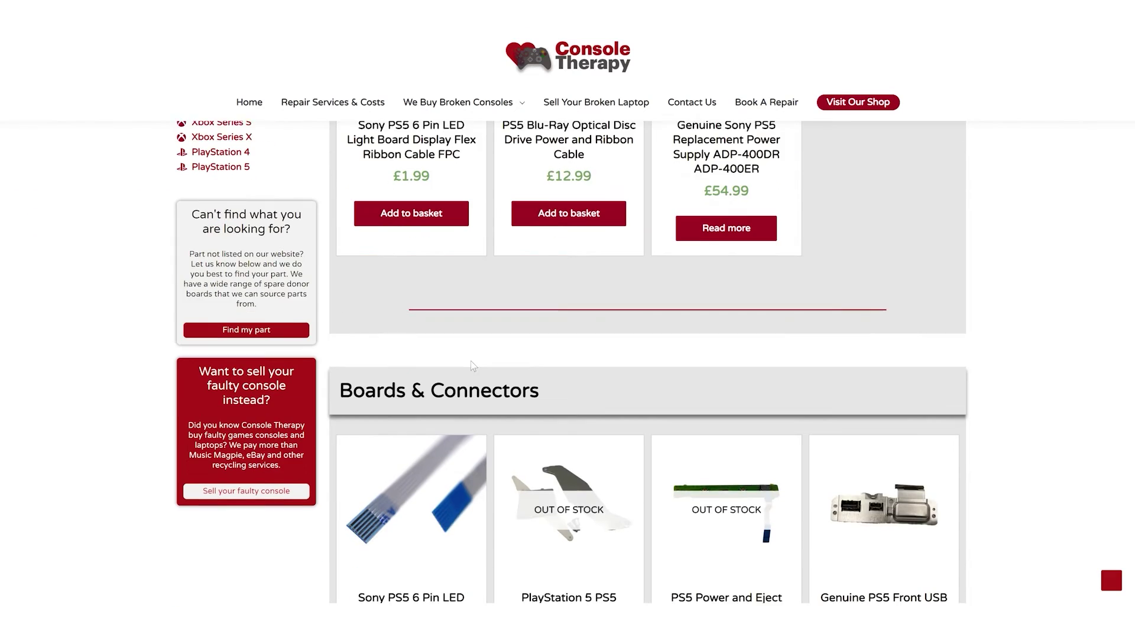
pyautogui.scroll(-1, 472, 361)
pyautogui.scroll(-1, 471, 363)
pyautogui.scroll(-1, 471, 365)
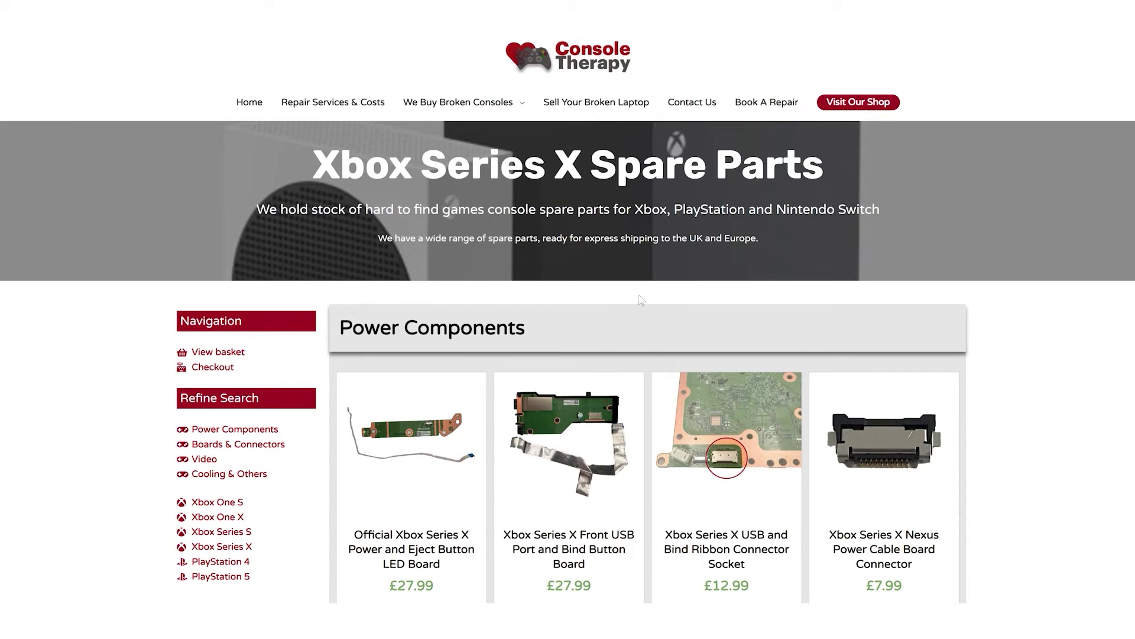
pyautogui.scroll(-3, 647, 294)
pyautogui.scroll(-4, 647, 294)
pyautogui.scroll(-1, 646, 297)
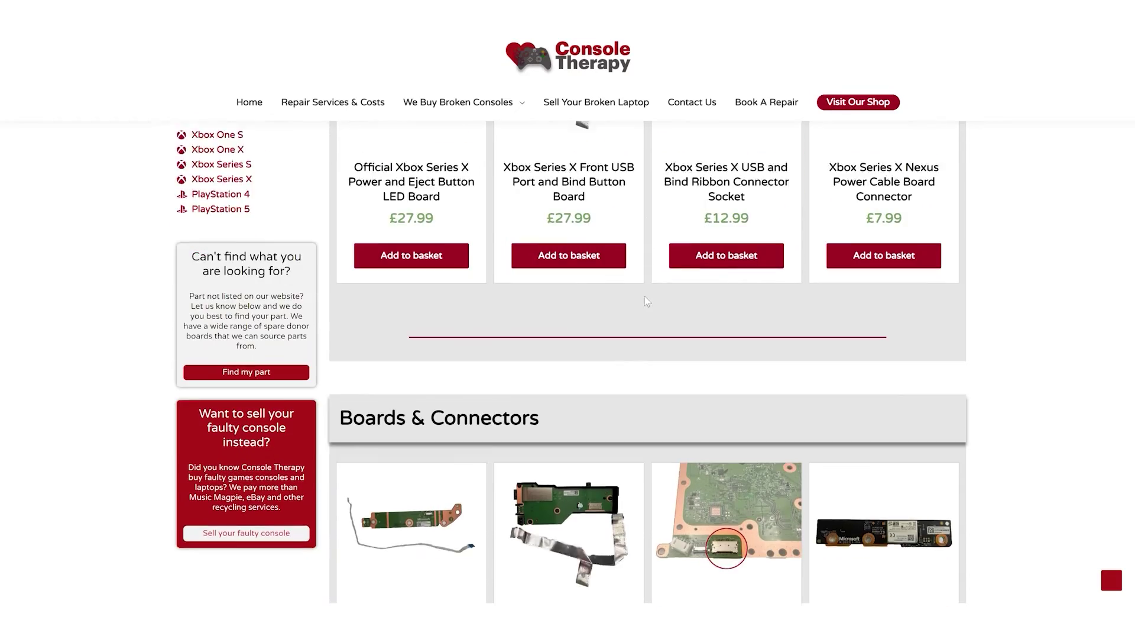
pyautogui.scroll(-4, 645, 297)
pyautogui.scroll(3, 645, 297)
pyautogui.scroll(1, 645, 297)
pyautogui.scroll(3, 644, 296)
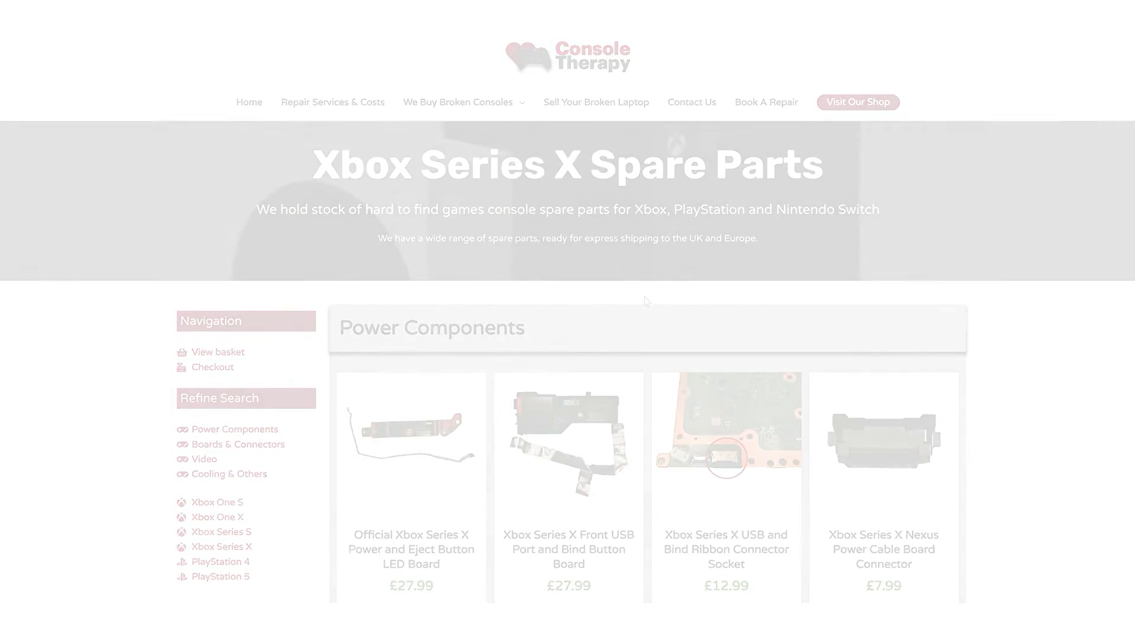